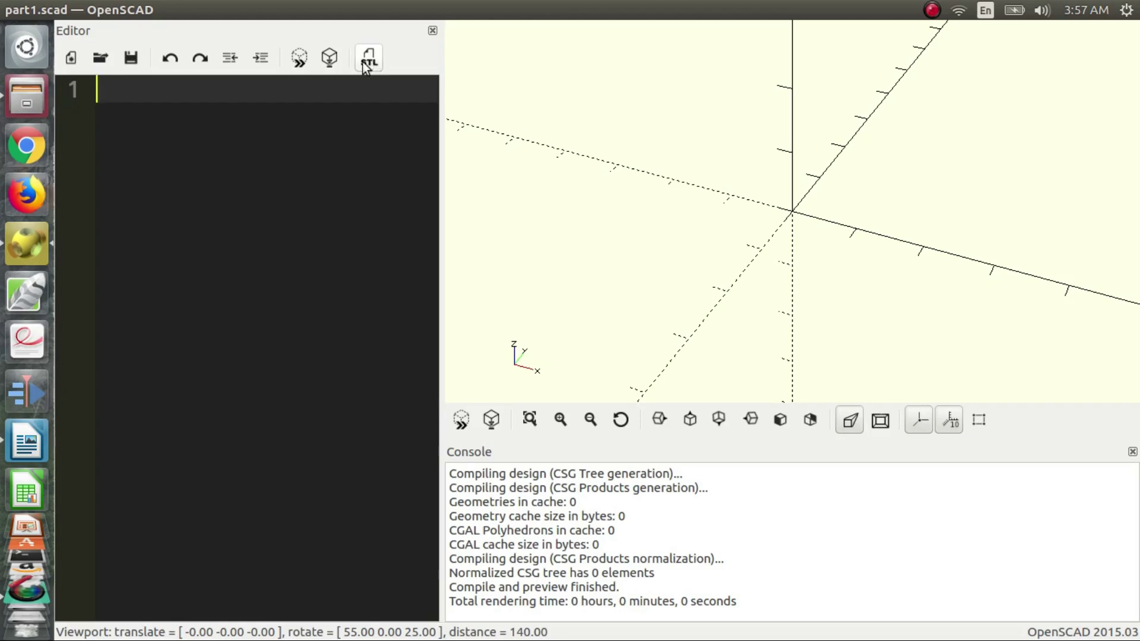
- Enable Show Crosshairs in the View menu and orbit the empty 3D view around the origin
mouse_move(232, 7)
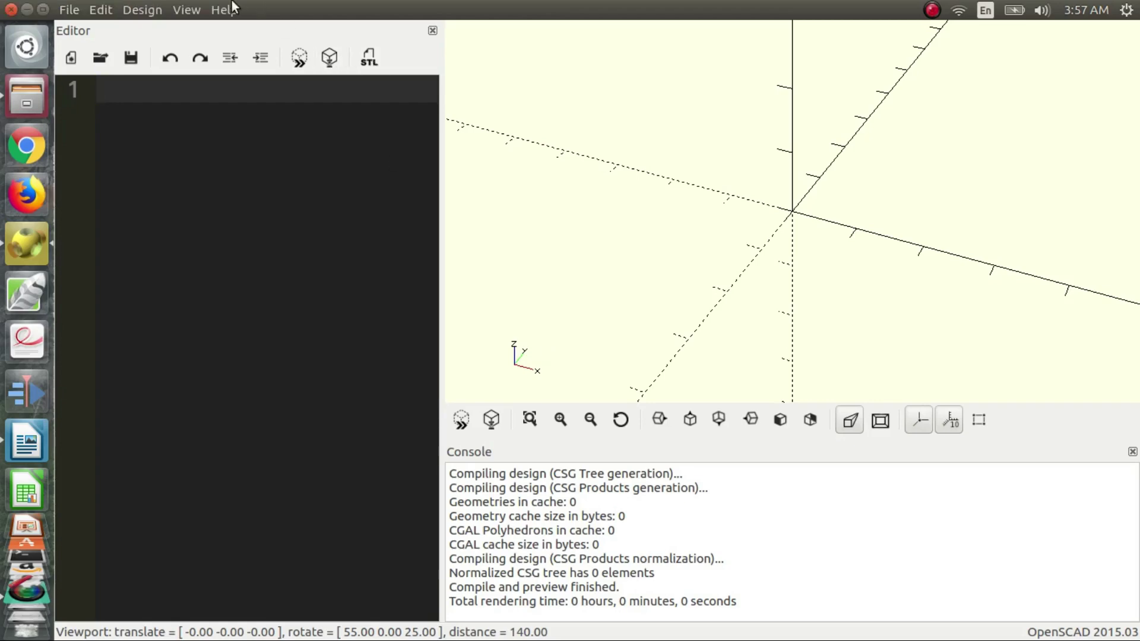
left_click(190, 10)
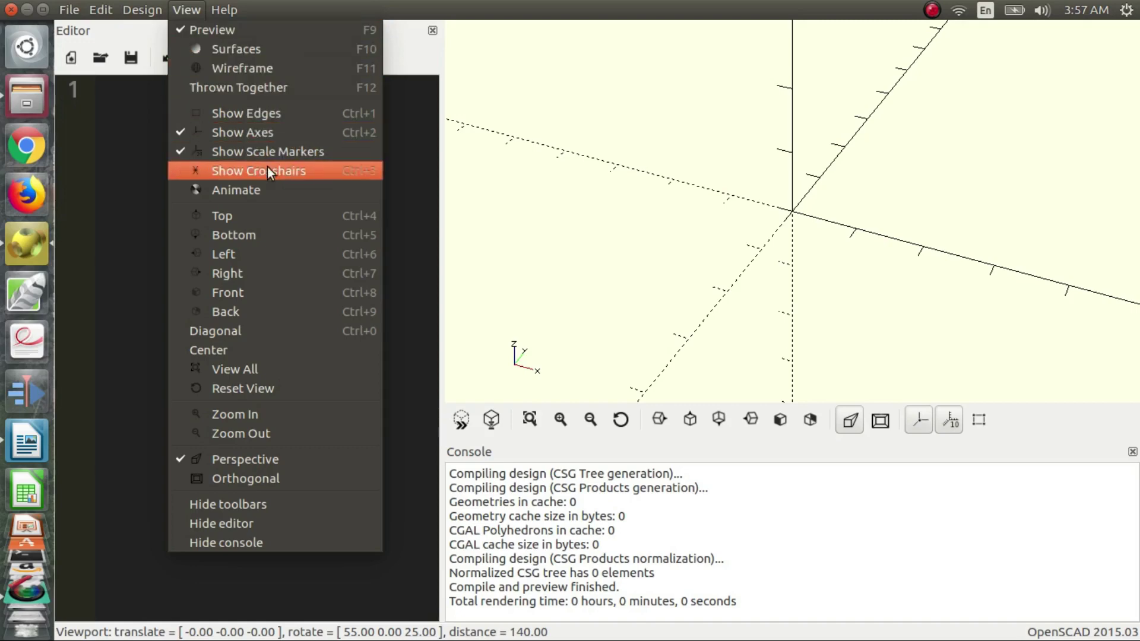
left_click(203, 172)
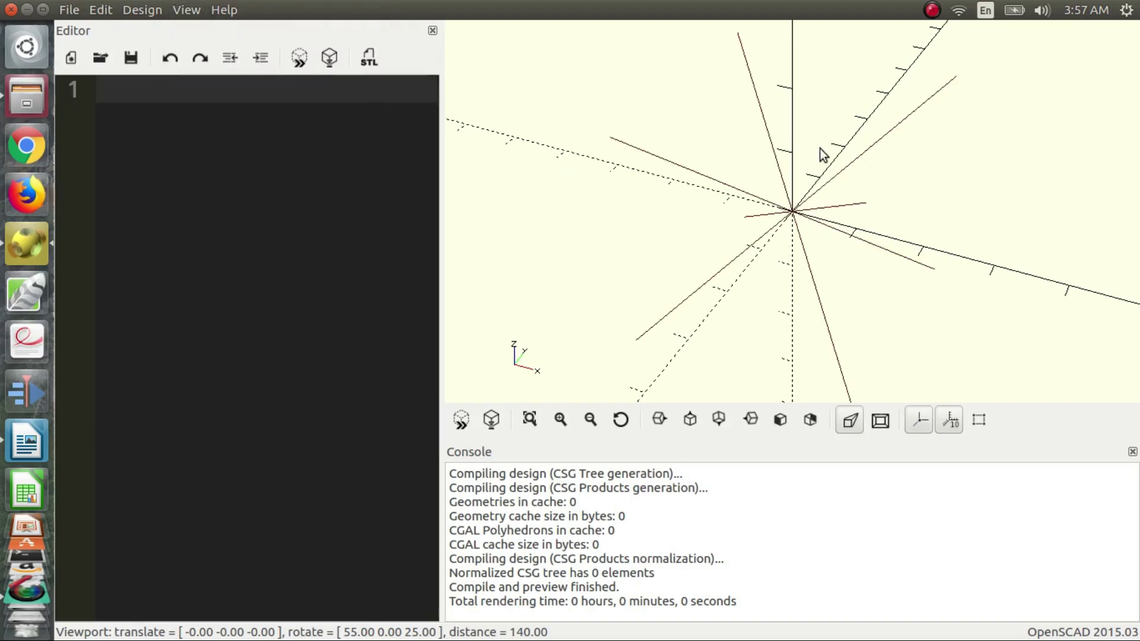
left_click_drag(846, 228, 723, 224)
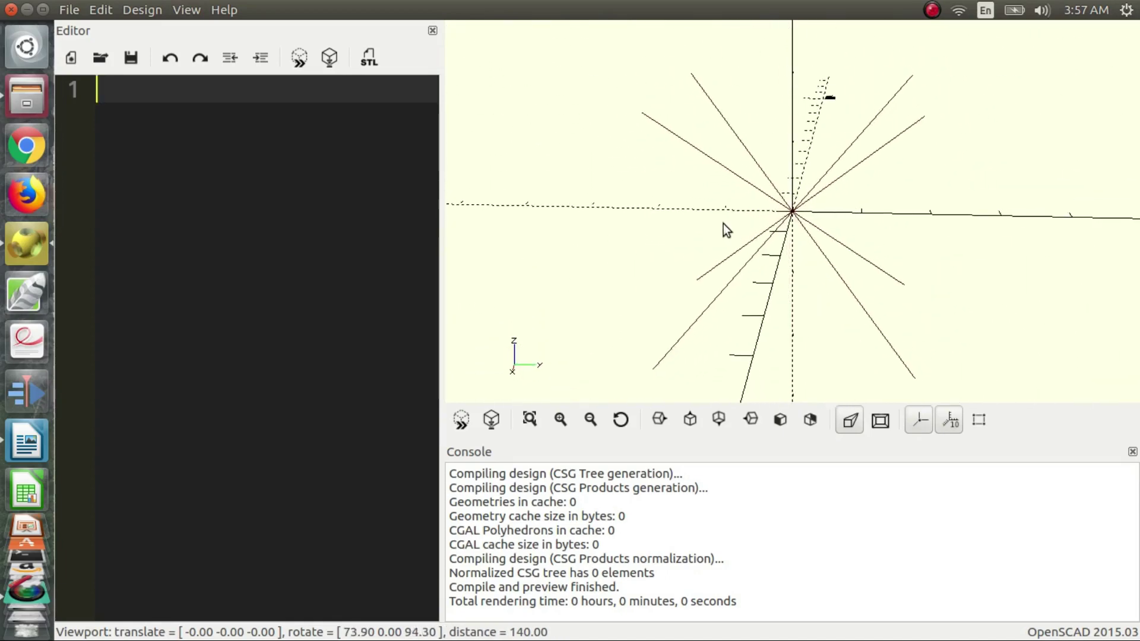
left_click(196, 8)
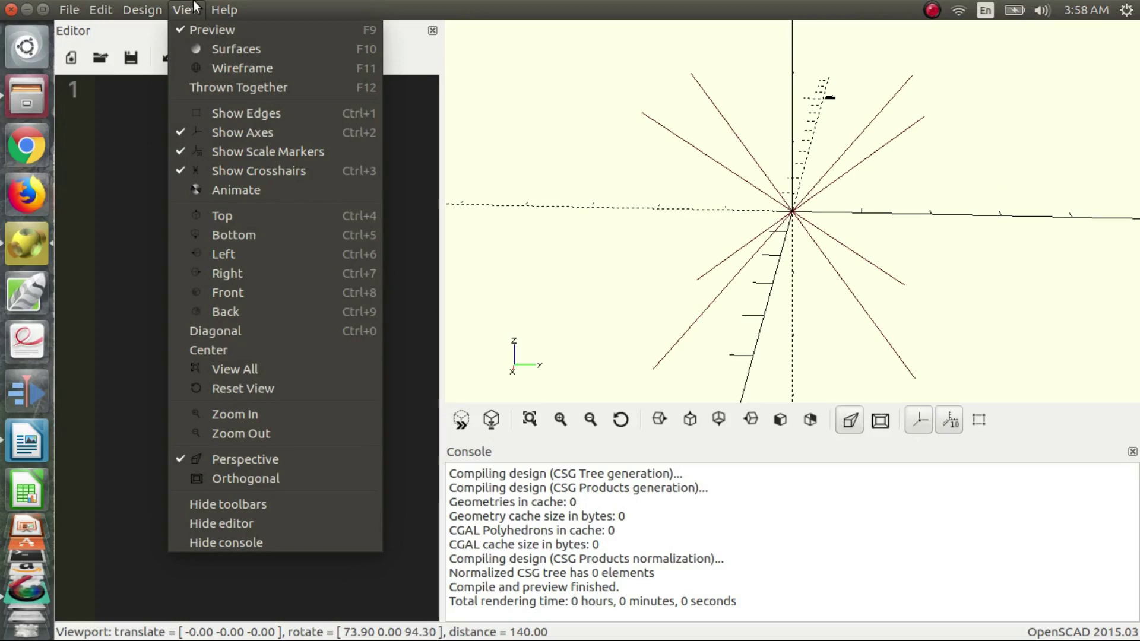
left_click(249, 133)
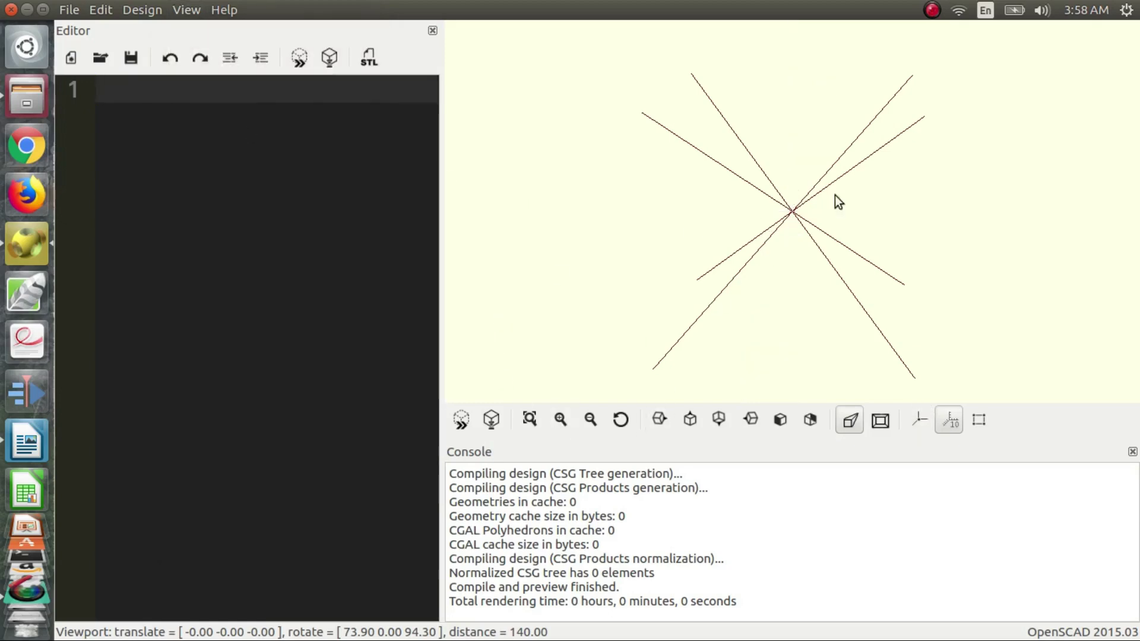
left_click_drag(940, 185, 909, 223)
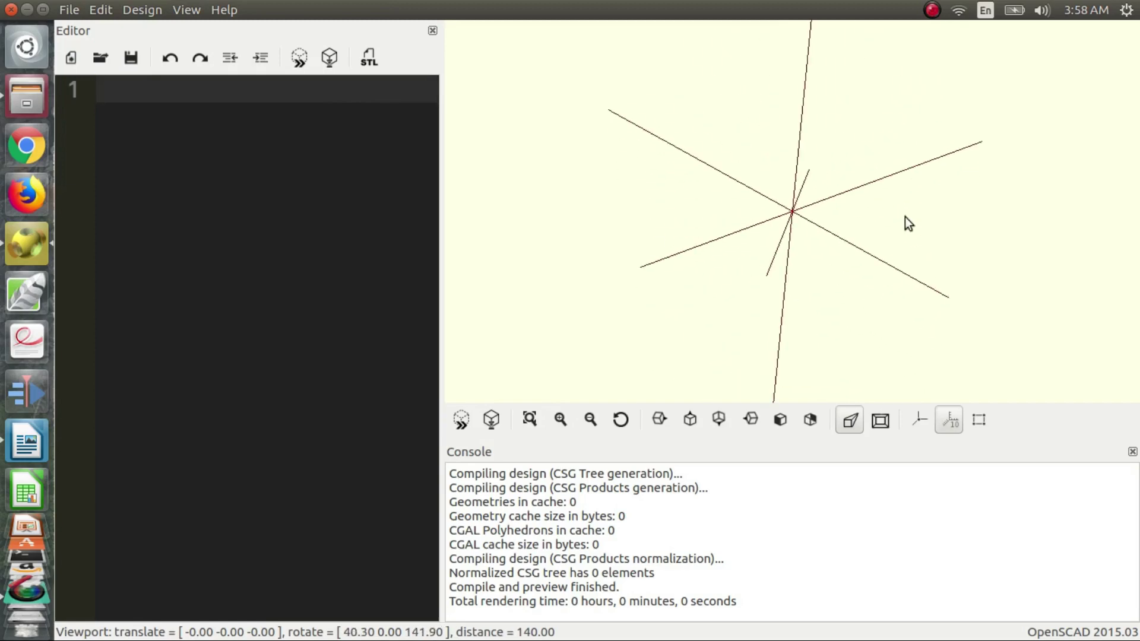
left_click(188, 8)
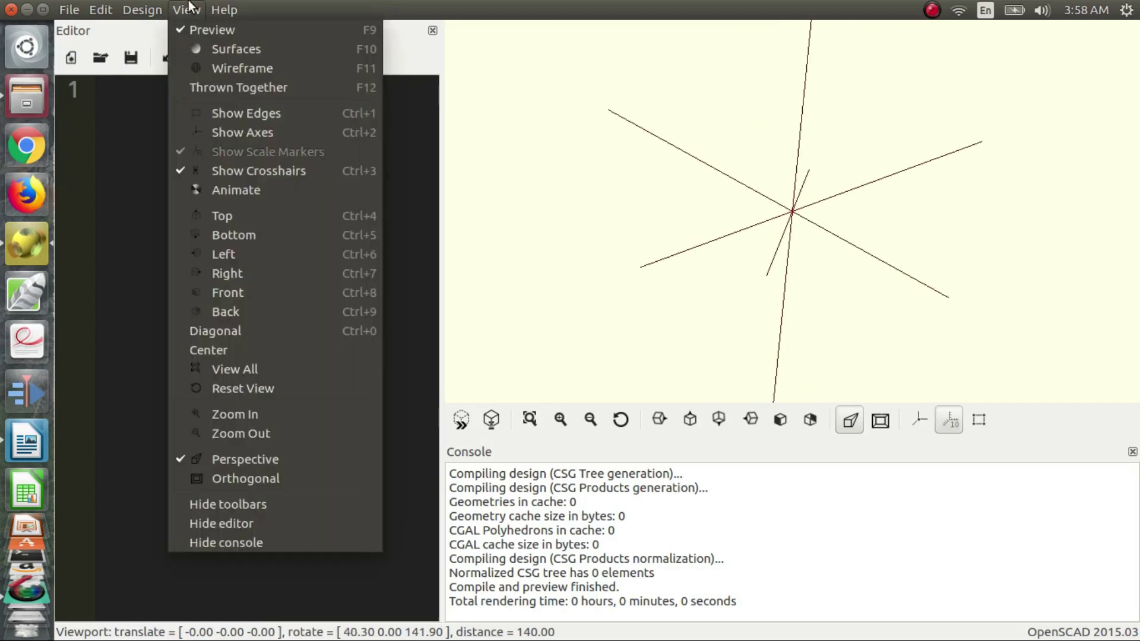
left_click(256, 137)
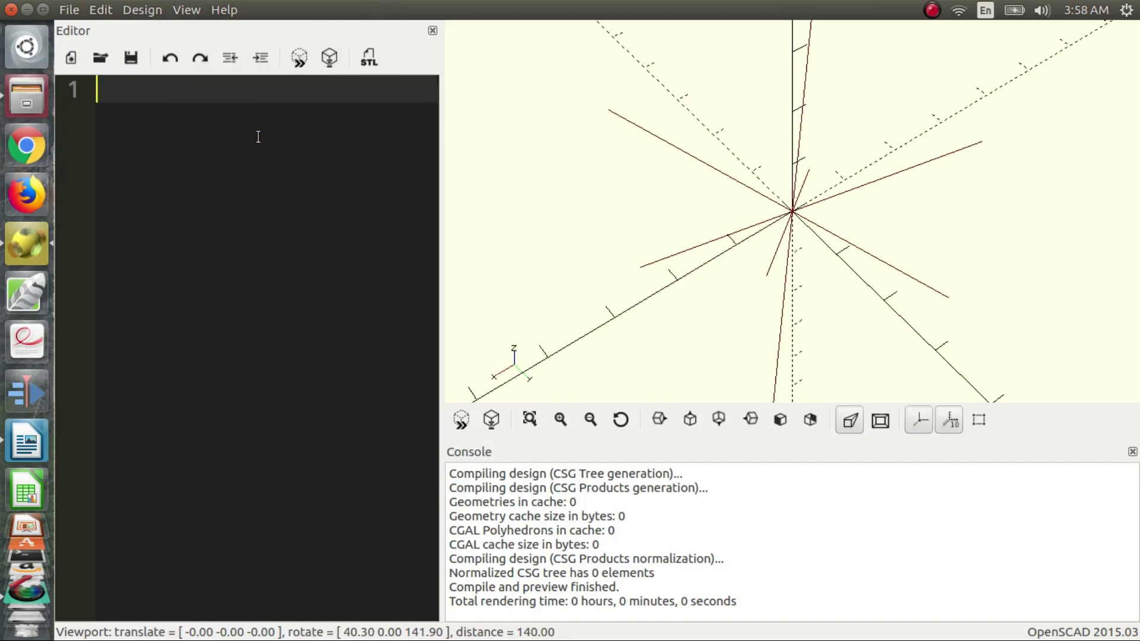
left_click_drag(823, 200, 783, 209)
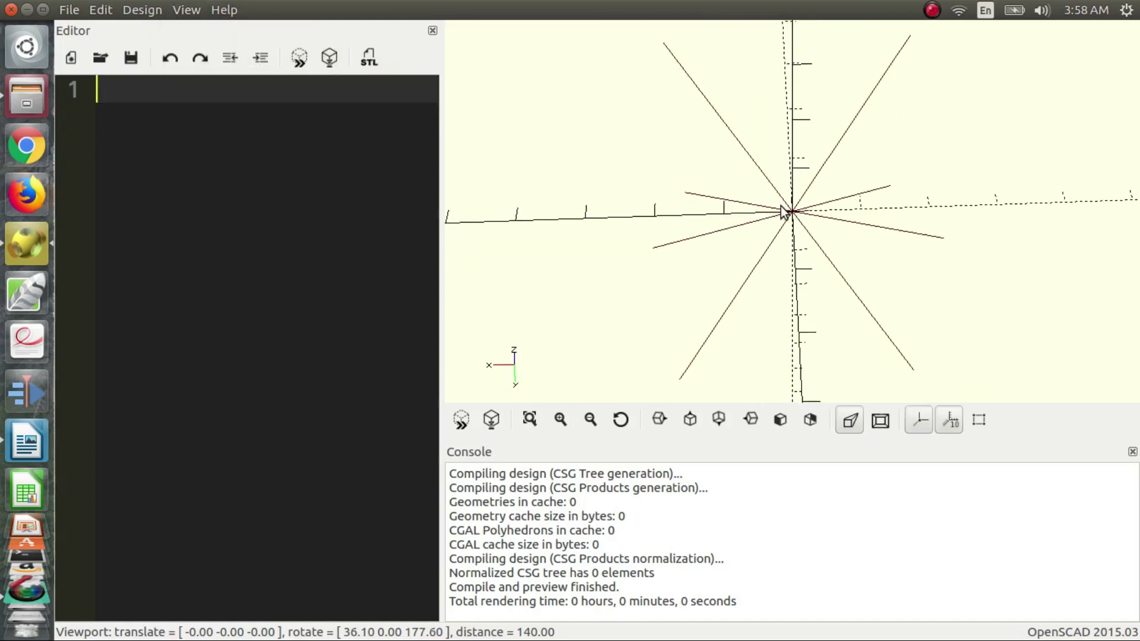
left_click_drag(733, 285, 631, 351)
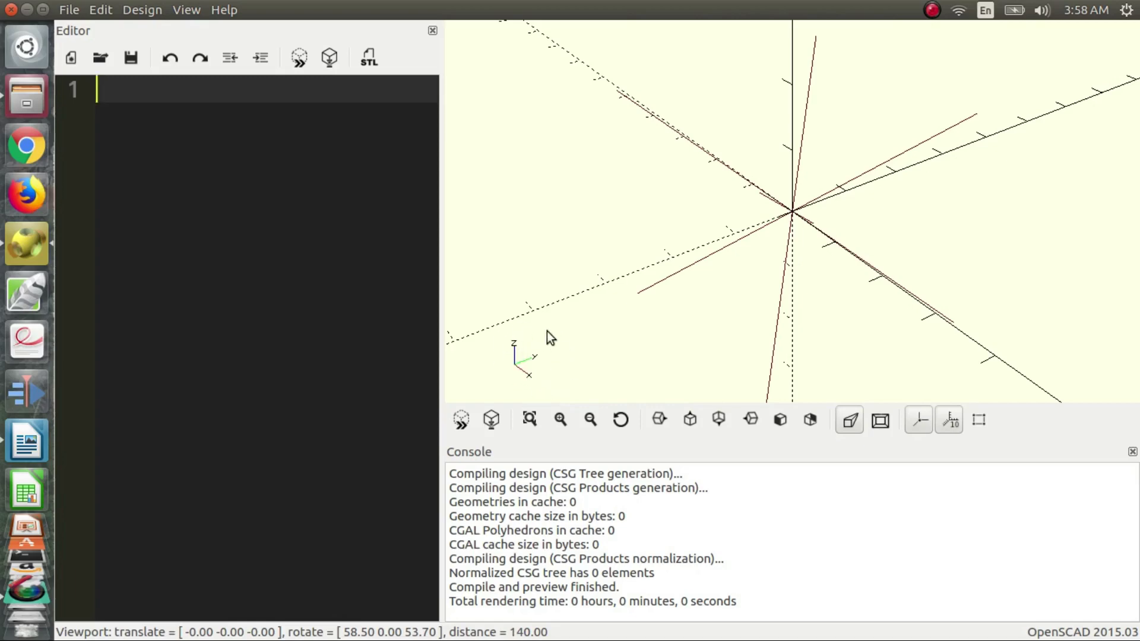
left_click_drag(587, 226, 622, 249)
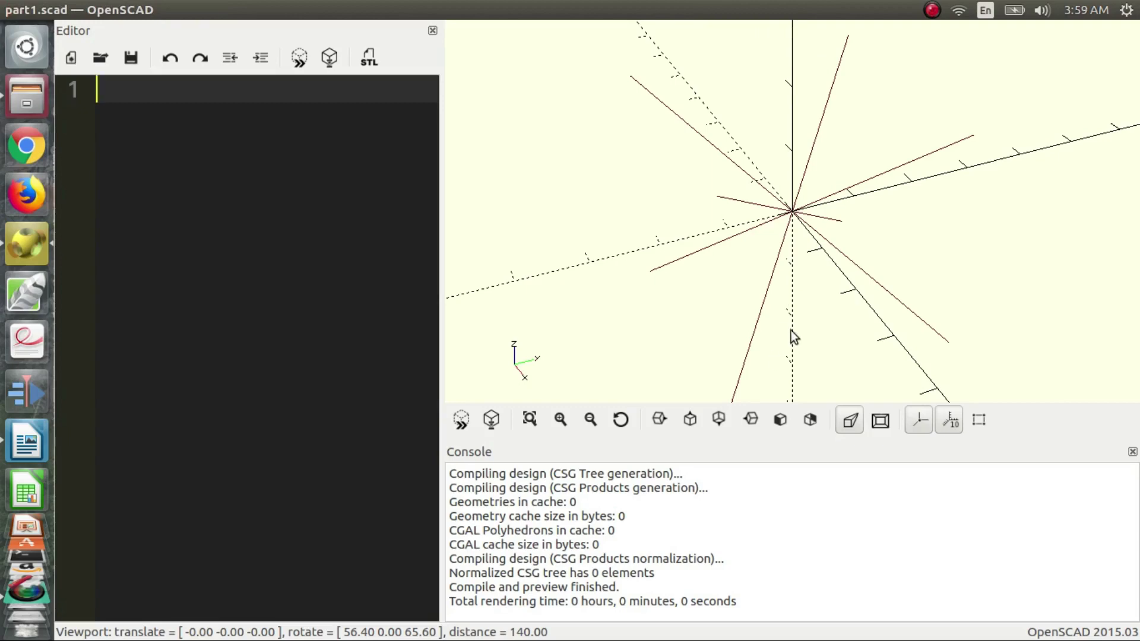
mouse_move(796, 313)
left_mouse_down()
mouse_move(720, 180)
mouse_move(793, 262)
mouse_move(806, 304)
mouse_move(797, 307)
left_mouse_up()
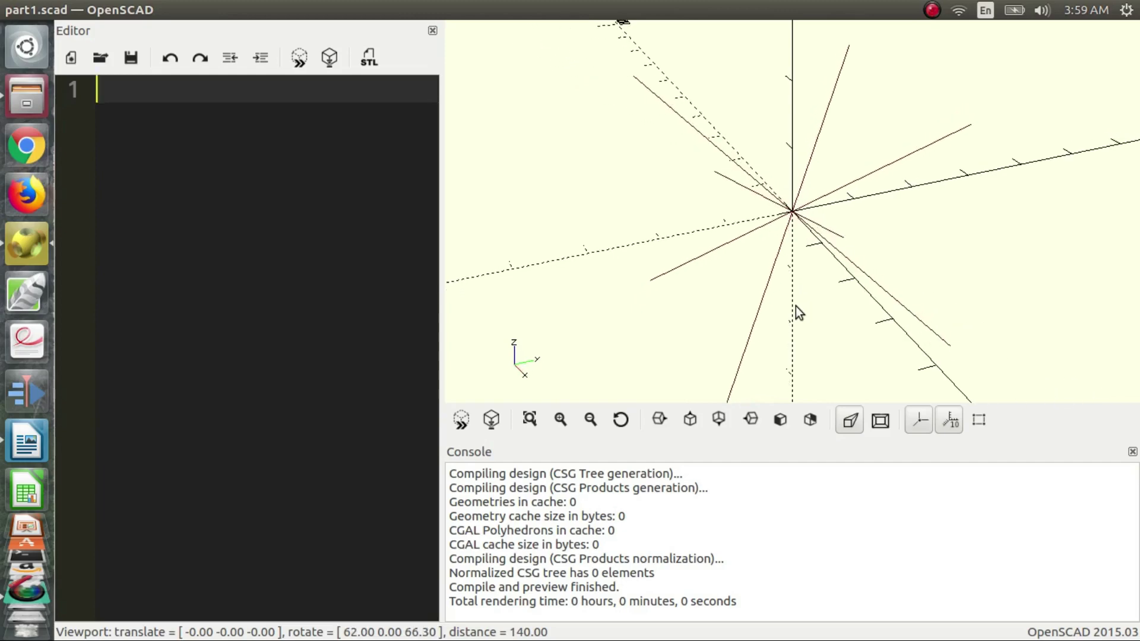
left_click(878, 427)
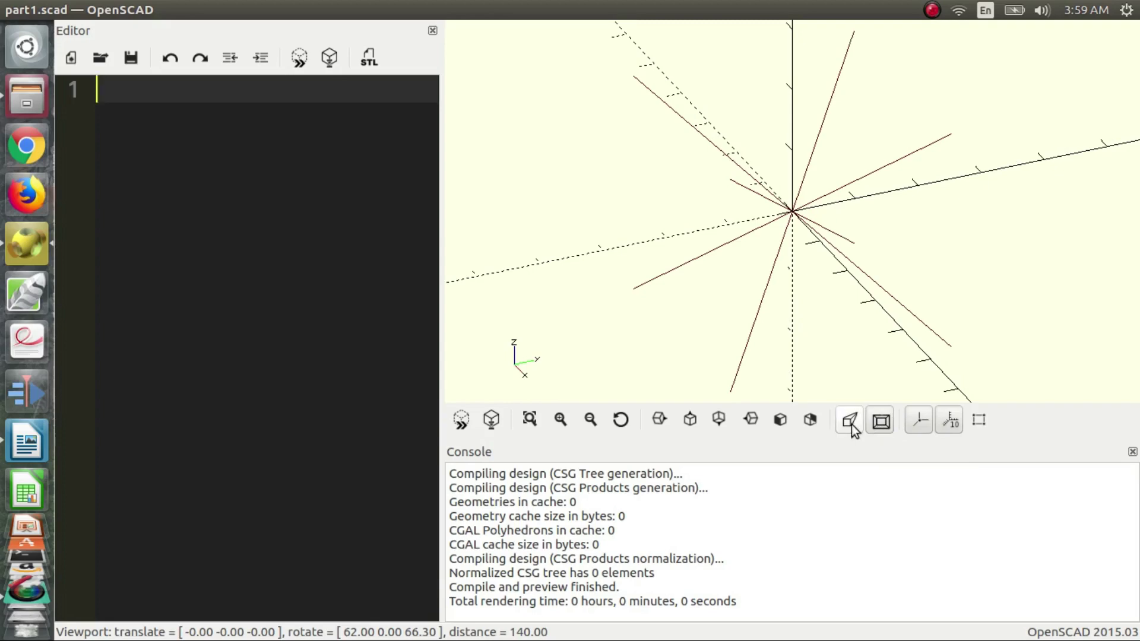
left_click(852, 425)
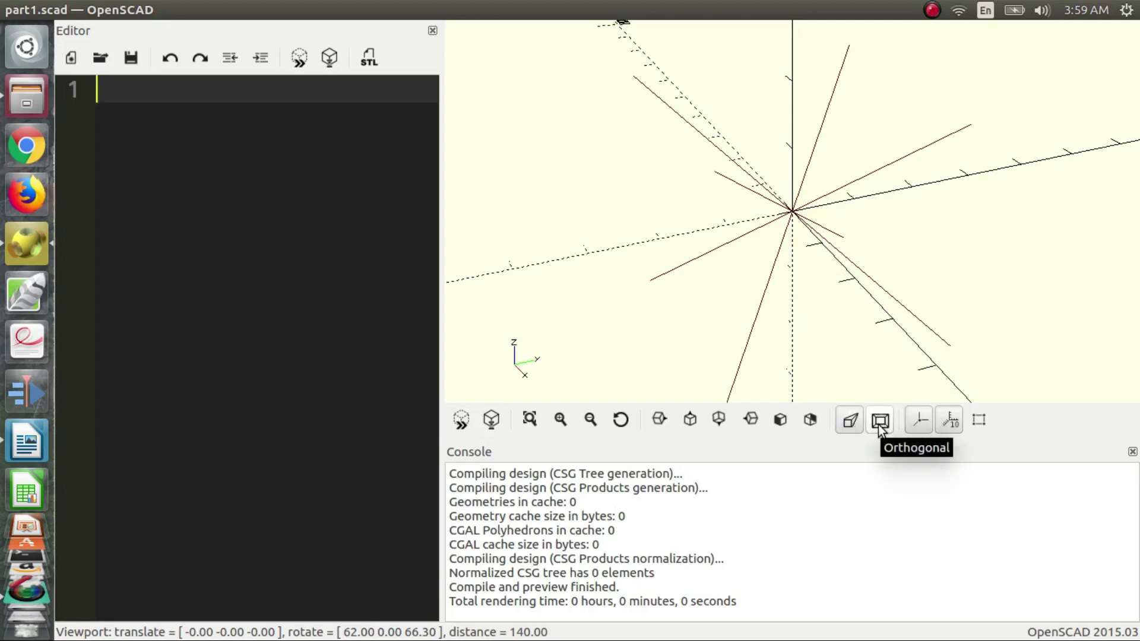
left_click_drag(815, 270, 838, 293)
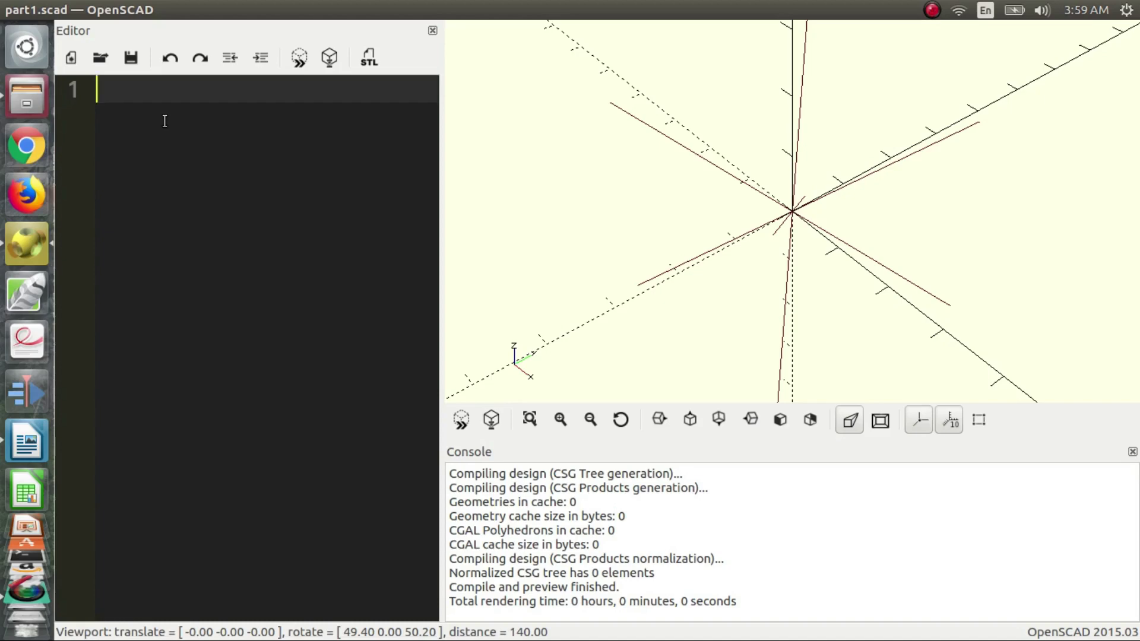
type("cube")
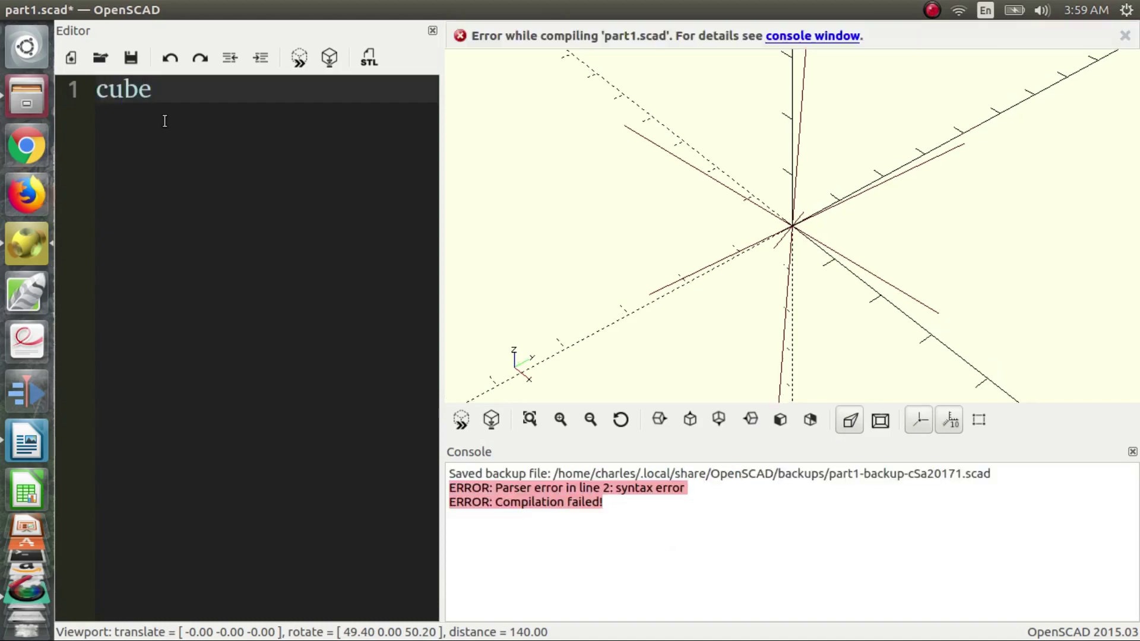
type("();")
- Place the cursor at the end of the cube(); line and preview it with F5
key("Left")
key("Left")
key("Left")
left_click(196, 94)
key("F5")
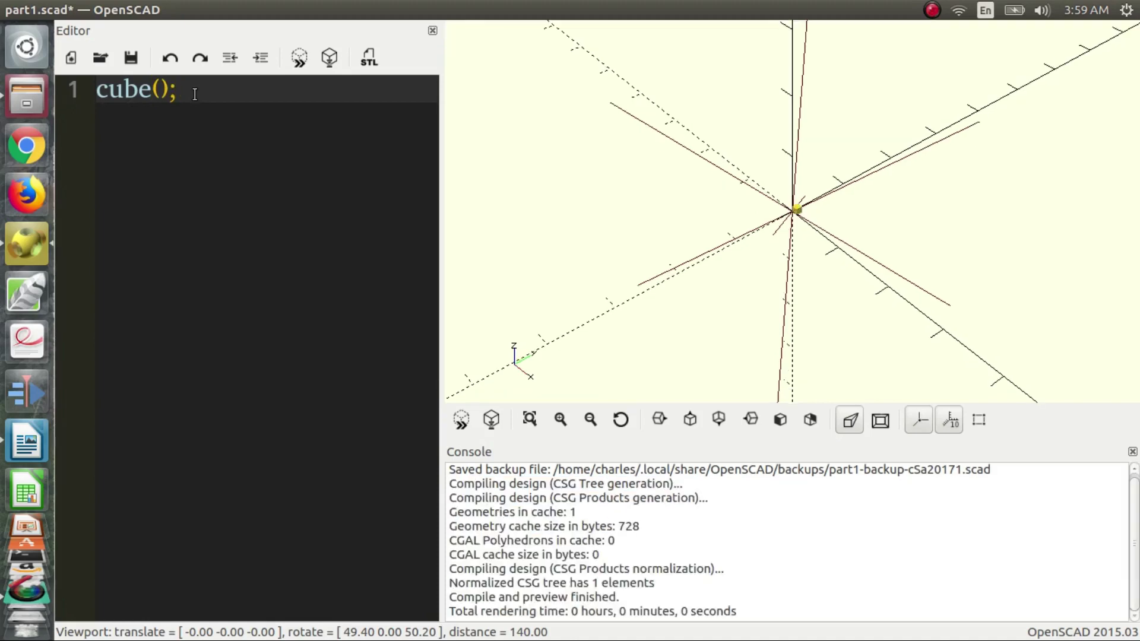
- Zoom in on the yellow cube and orbit it to view it from two angles
scroll(794, 219, "up", 5)
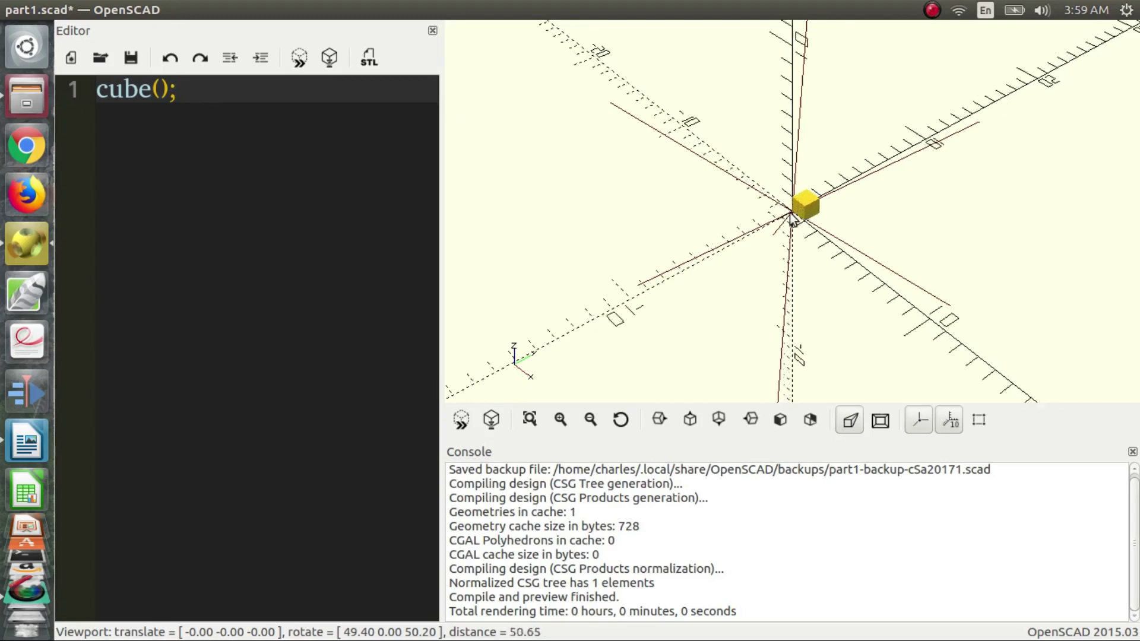
scroll(794, 218, "up", 8)
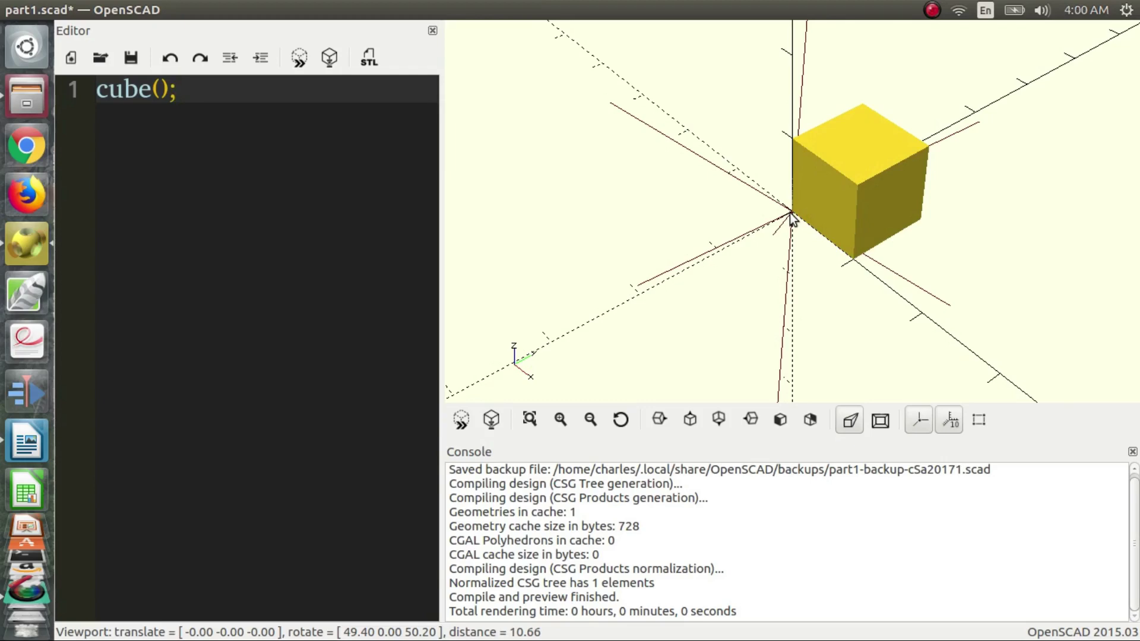
left_click_drag(878, 220, 796, 225)
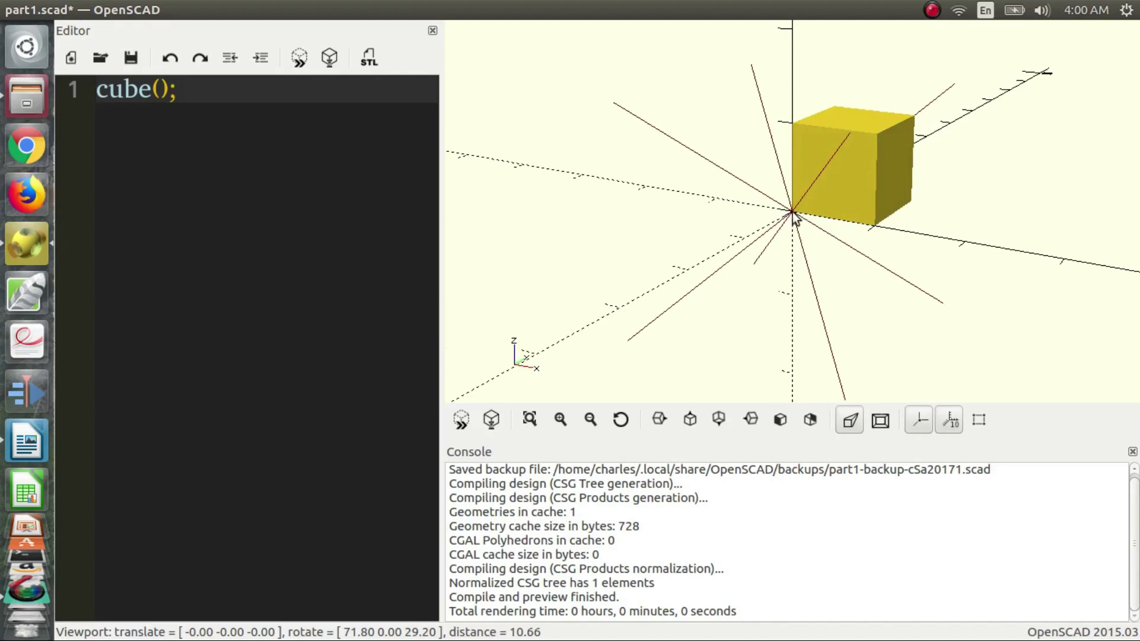
left_click_drag(821, 222, 766, 191)
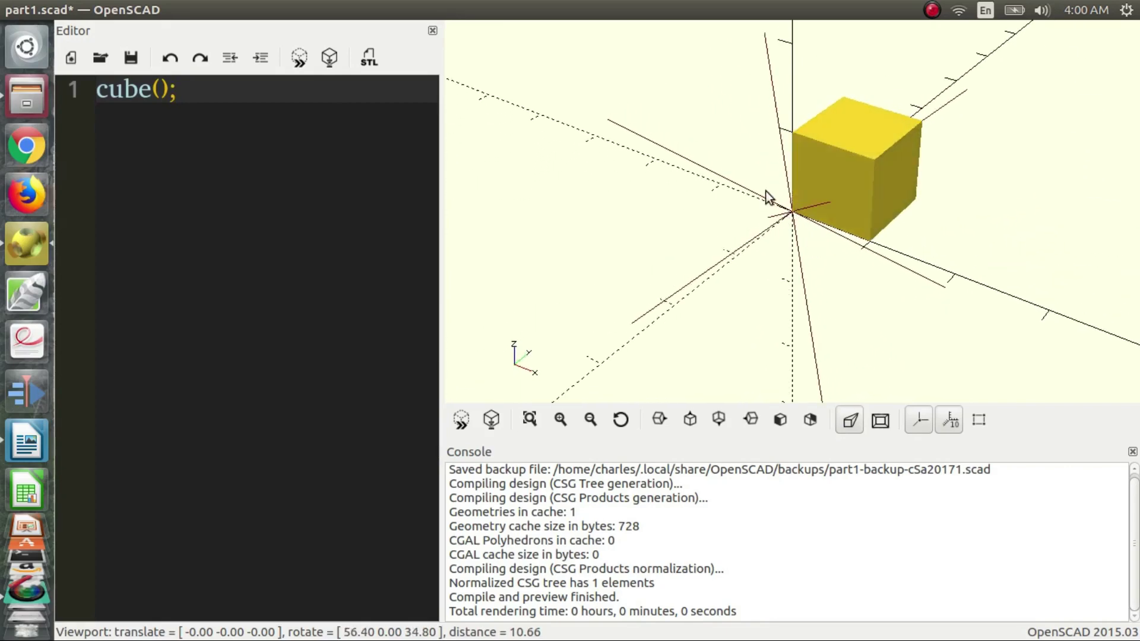
scroll(766, 191, "up", 5)
scroll(766, 192, "up", 1)
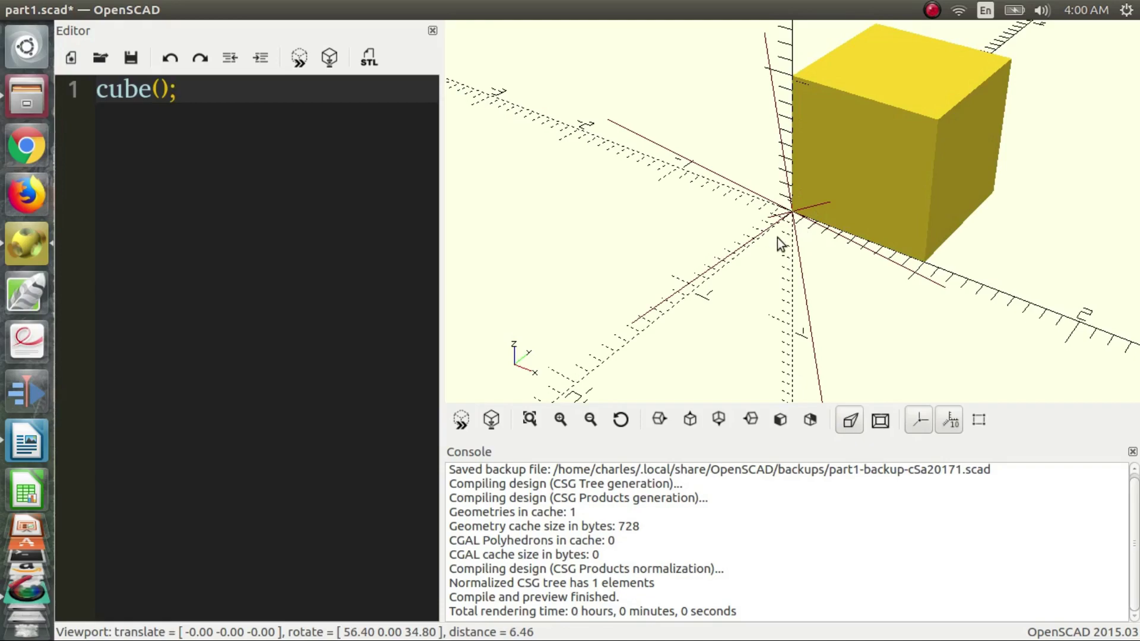
- Orbit and pan the viewport to recentre the cube and inspect its other sides
left_click_drag(778, 238, 779, 211)
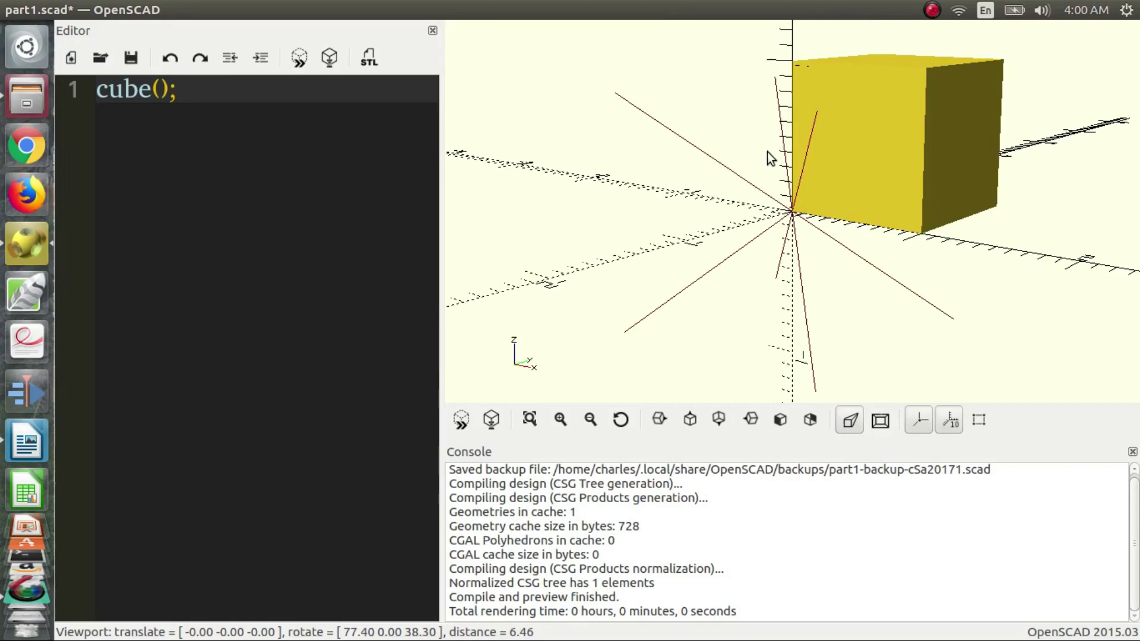
right_click_drag(767, 152, 761, 163)
right_click_drag(755, 165, 712, 166)
left_click_drag(713, 166, 823, 196)
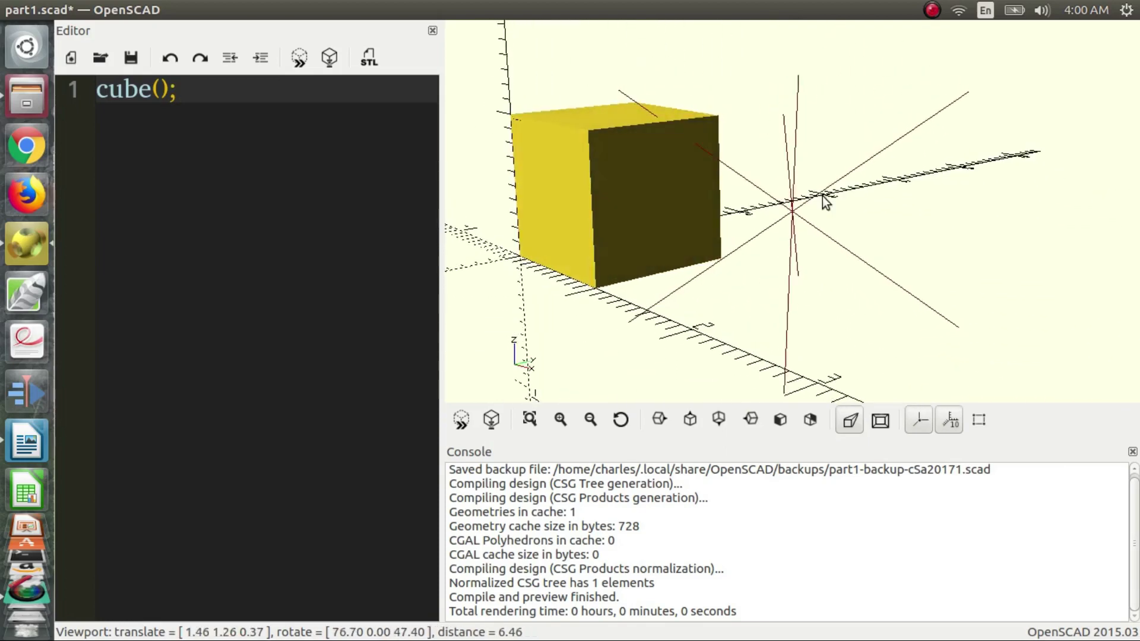
right_click_drag(822, 197, 849, 204)
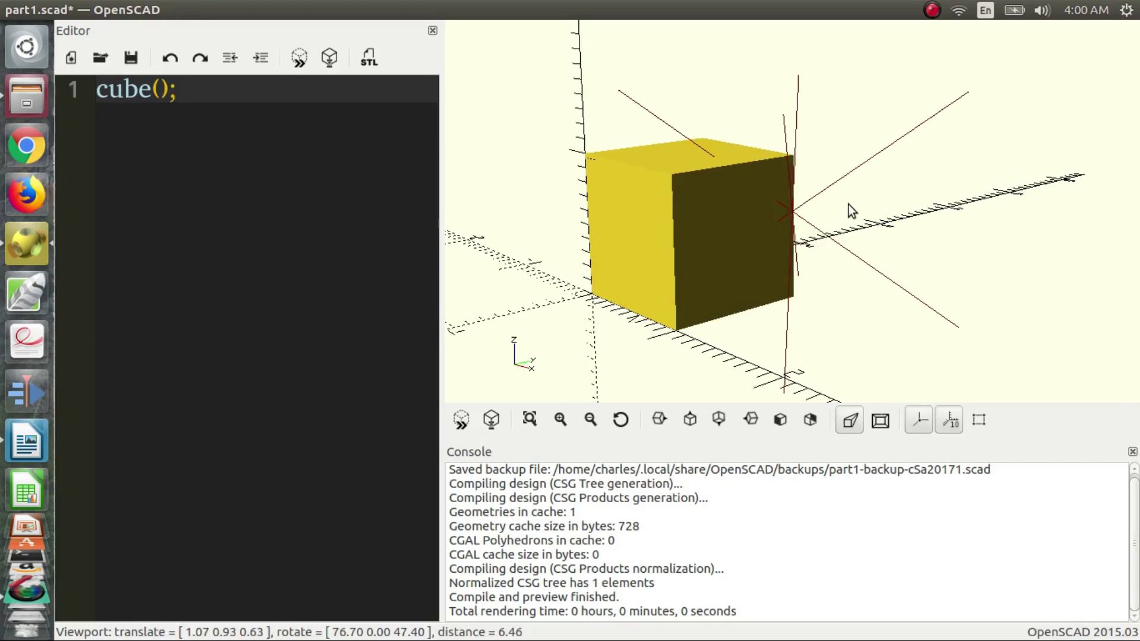
mouse_move(849, 205)
left_mouse_down()
mouse_move(743, 204)
mouse_move(693, 161)
mouse_move(713, 142)
mouse_move(826, 181)
mouse_move(859, 215)
left_mouse_up()
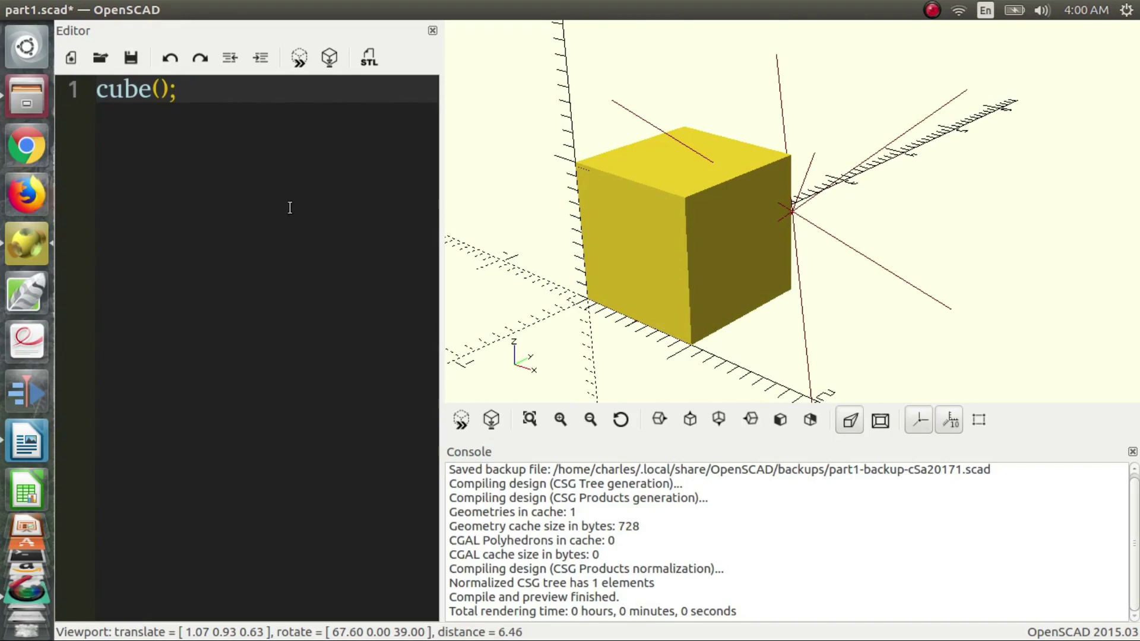
left_click(68, 7)
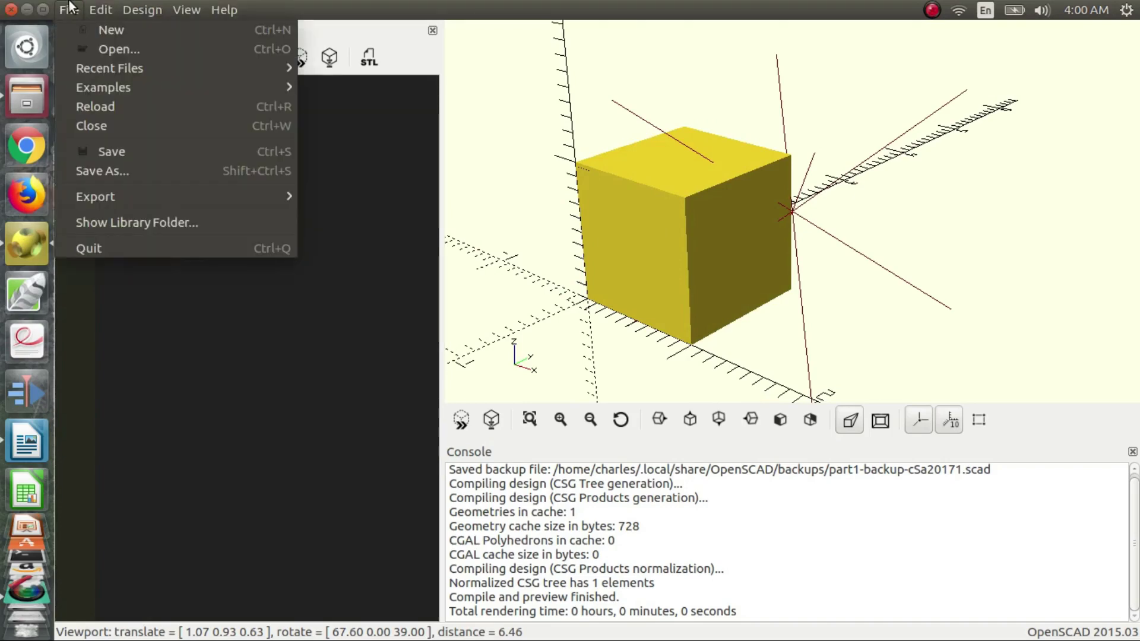
- Save the cube design over the existing part1.scad, then restart OpenSCAD in a fresh window
left_click(126, 174)
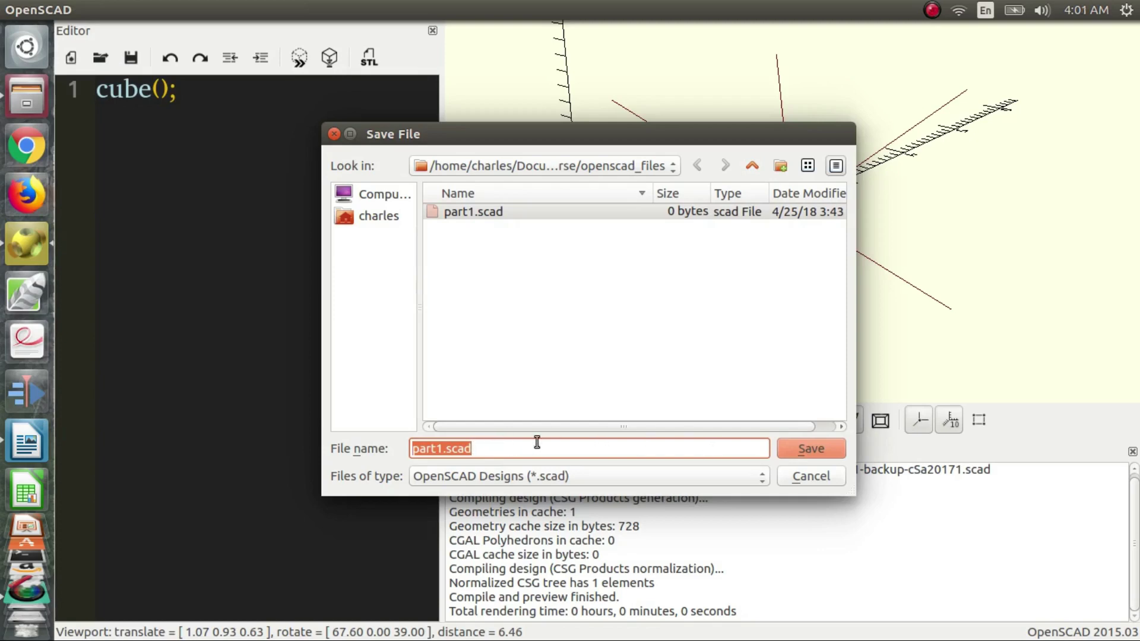
left_click(802, 449)
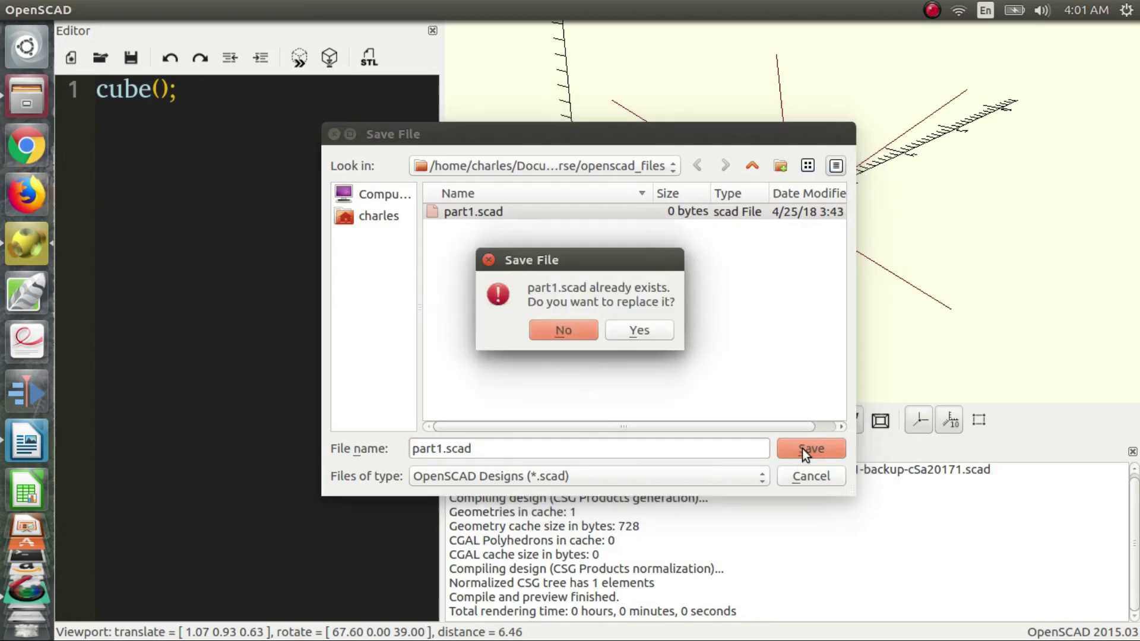
left_click(643, 333)
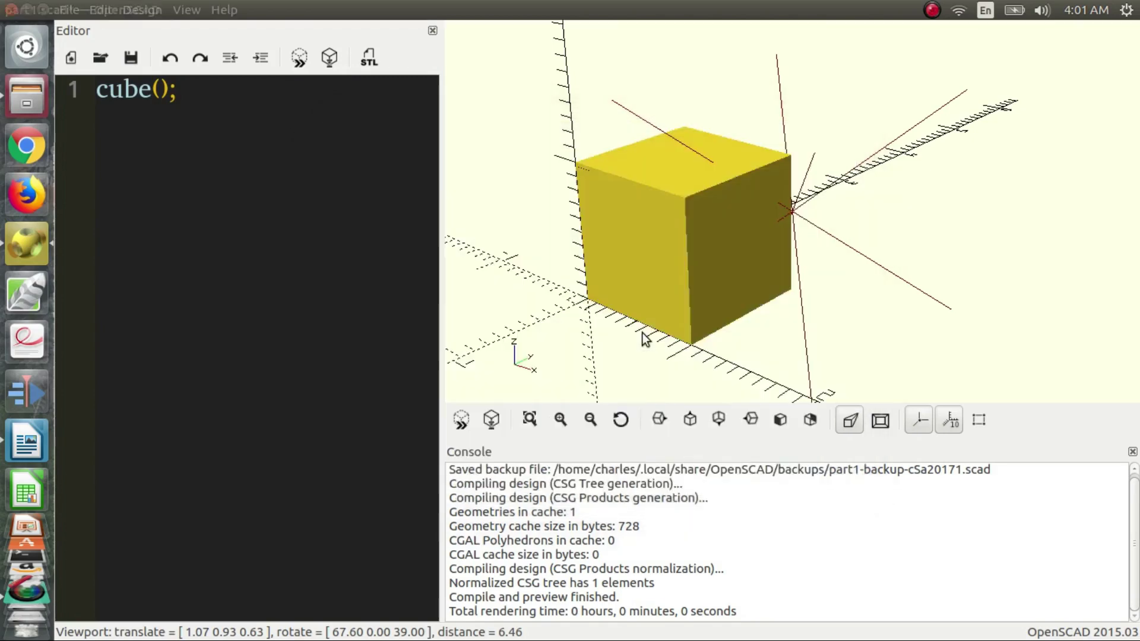
left_click(6, 7)
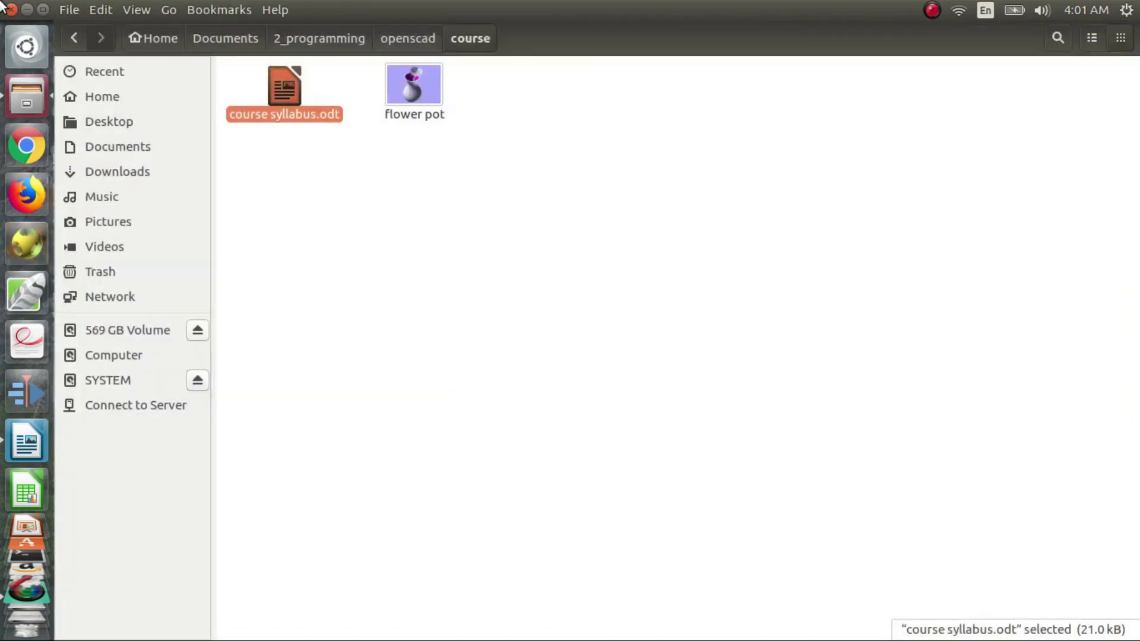
left_click(31, 252)
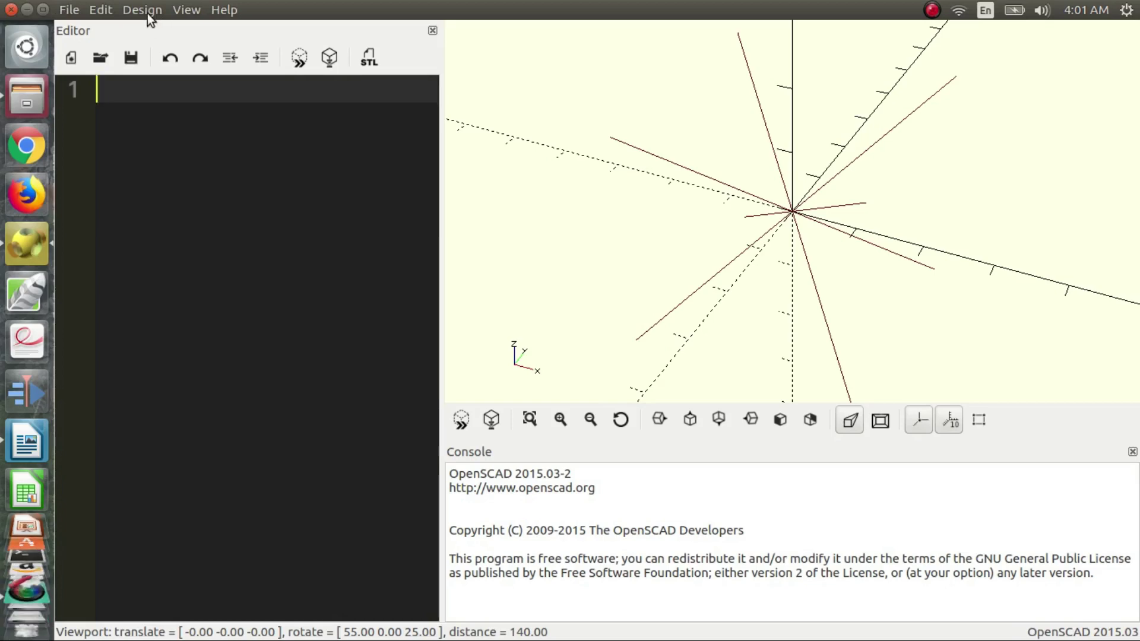
- Reopen part1.scad from the Recent Files list
left_click(78, 7)
mouse_move(142, 69)
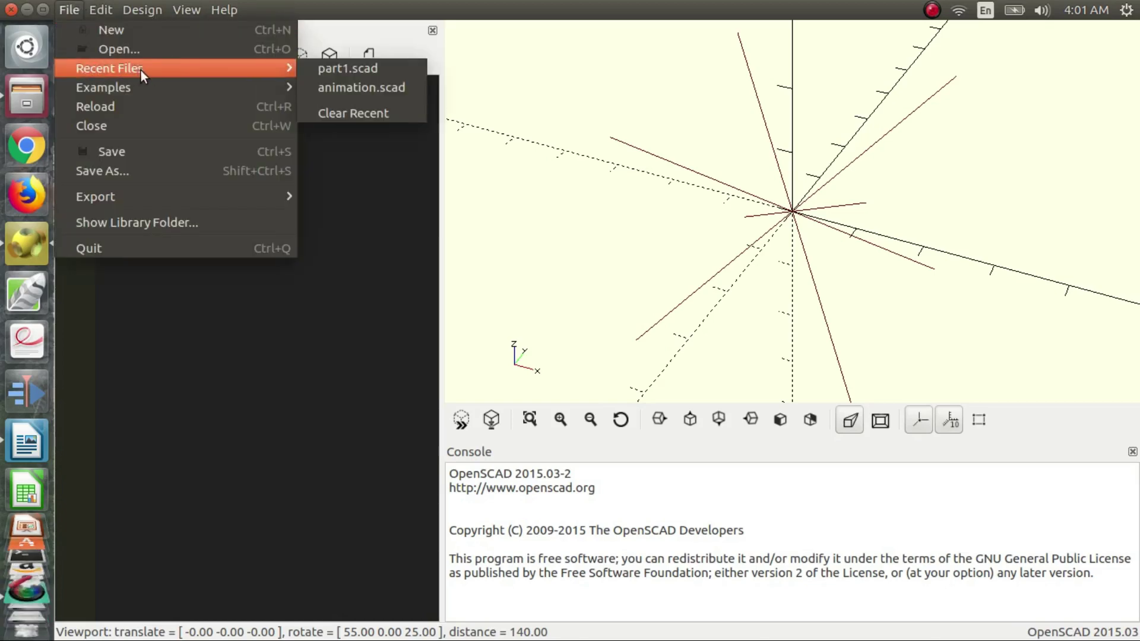
left_click(326, 69)
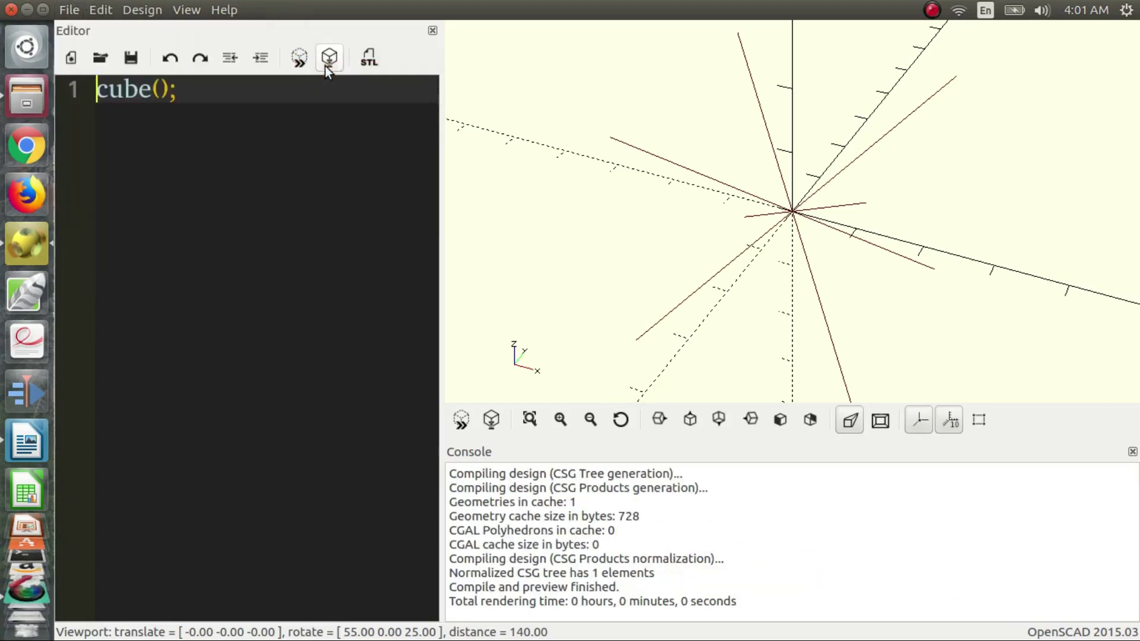
- Zoom in and orbit around the reopened cube to confirm it sits at the origin
scroll(773, 225, "up", 10)
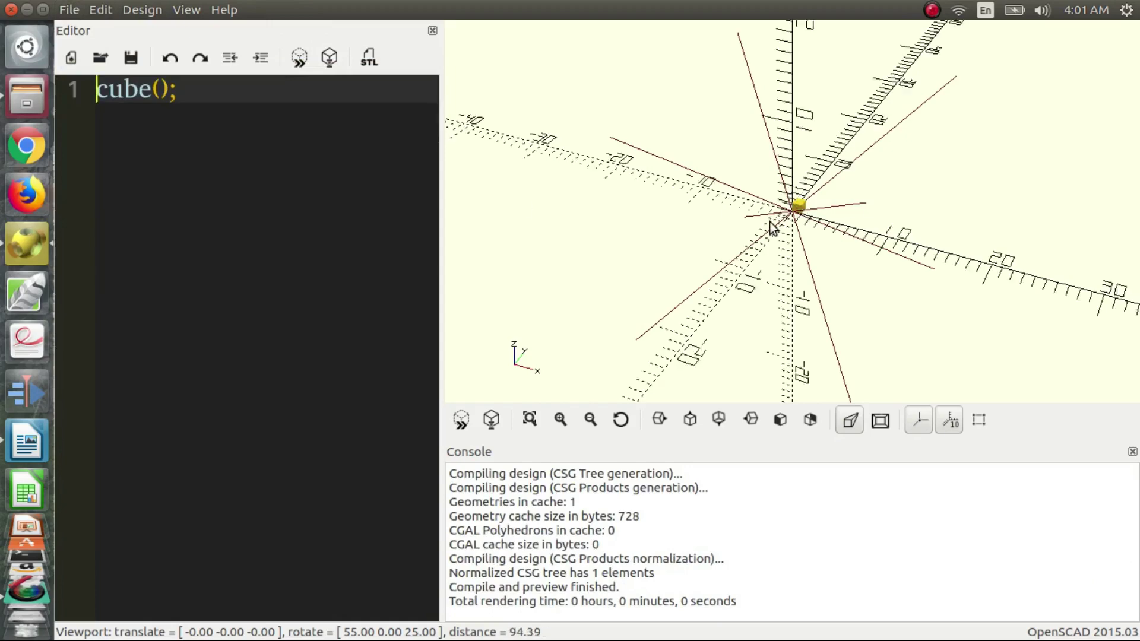
left_click_drag(873, 196, 754, 202)
left_click_drag(849, 231, 817, 238)
scroll(752, 235, "up", 5)
scroll(753, 235, "up", 2)
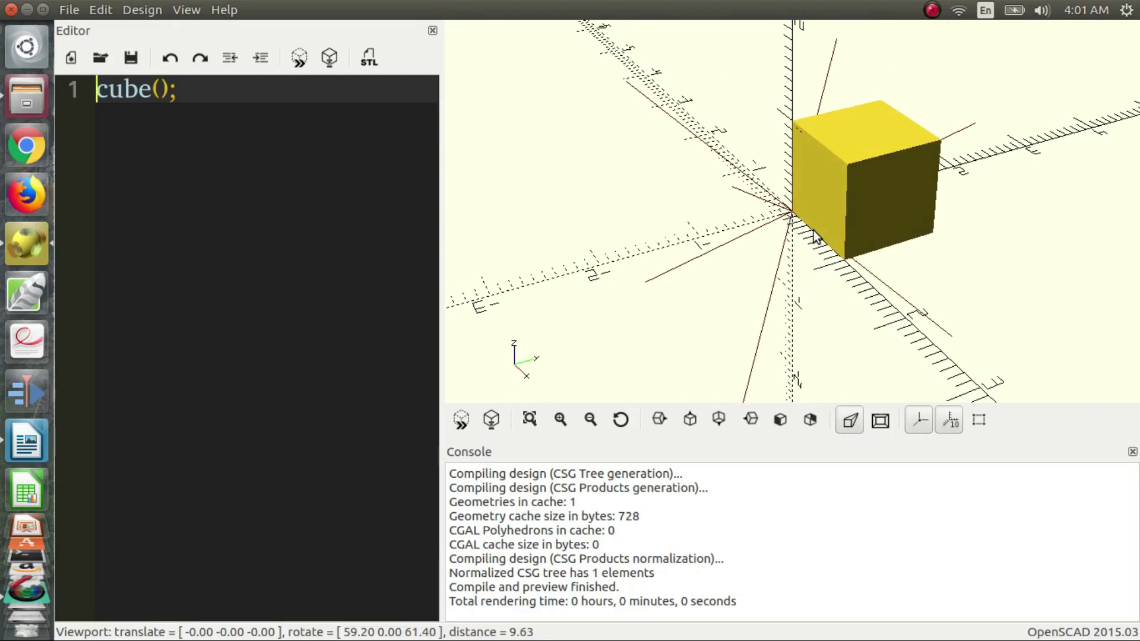